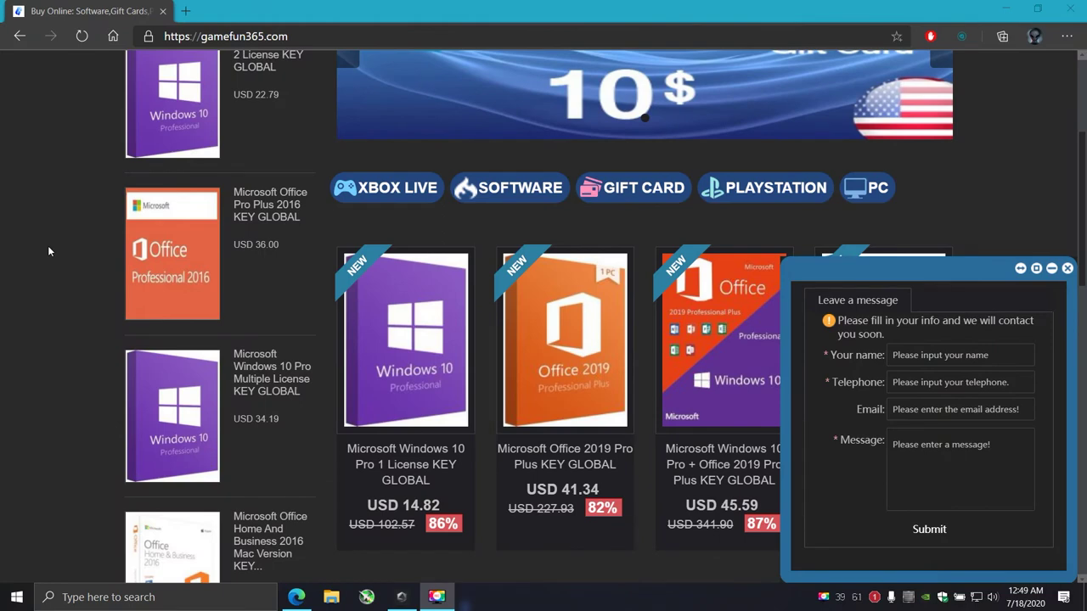
Step: Browse the Gamefun365 home page's top sellers, software key offers and product categories
scroll(49, 251, "up", 3)
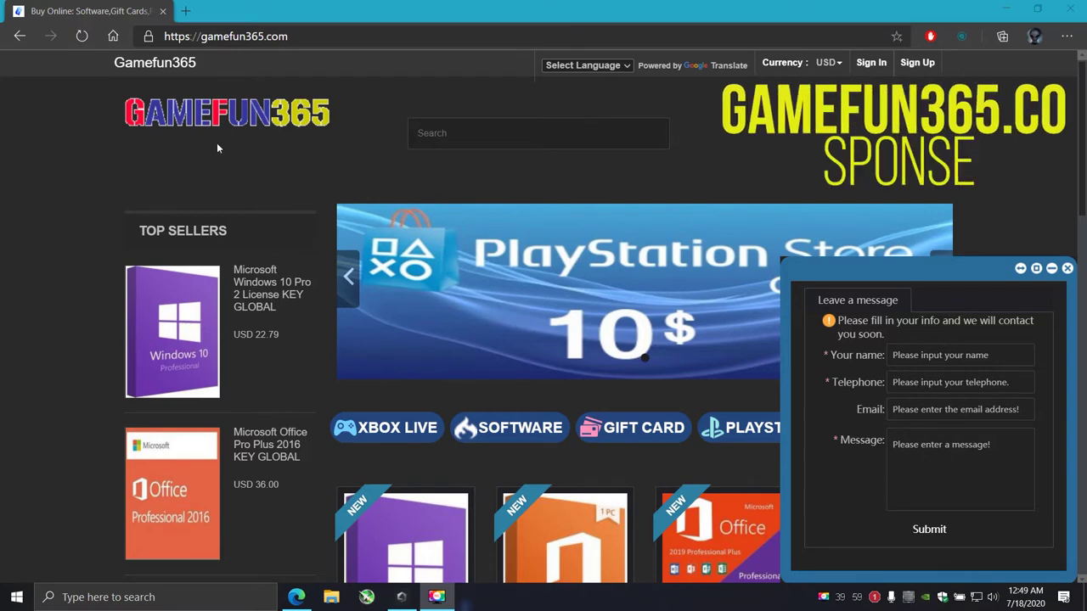
scroll(218, 151, "down", 3)
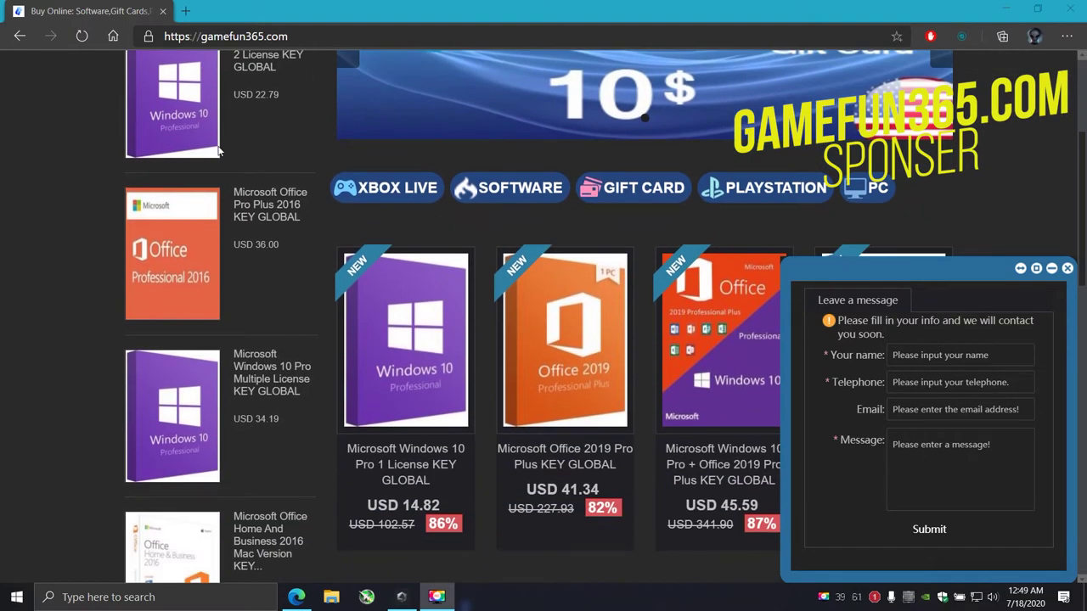
scroll(219, 151, "down", 2)
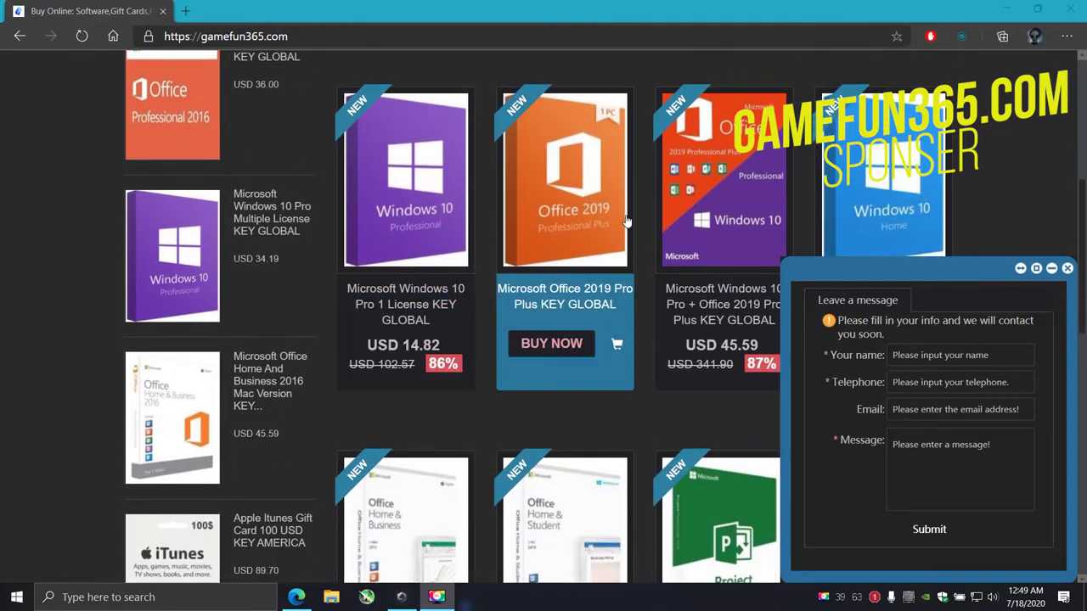
scroll(594, 219, "down", 1)
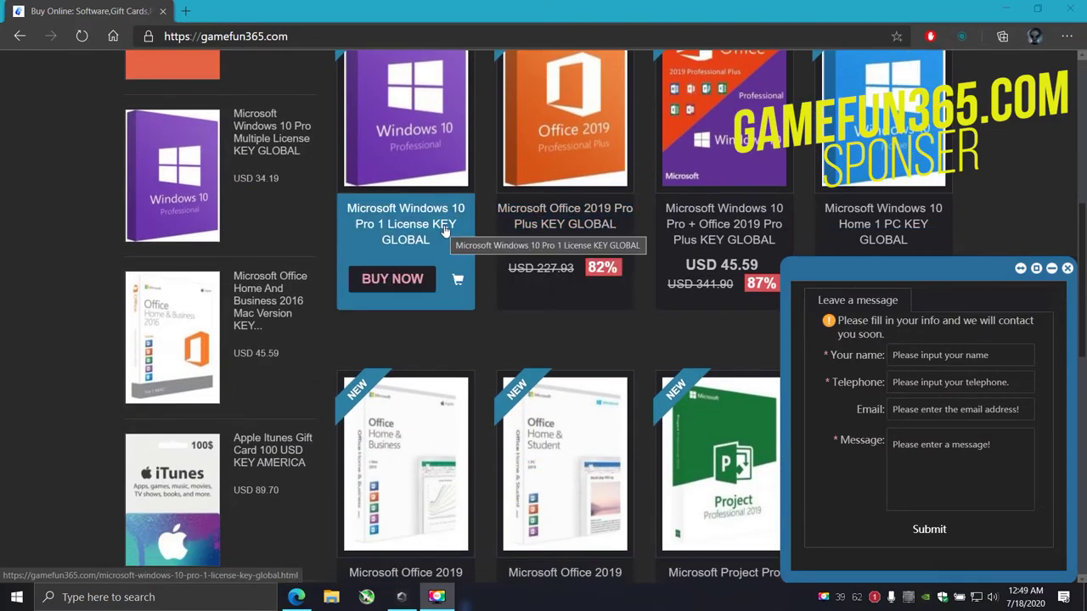
scroll(443, 229, "up", 3)
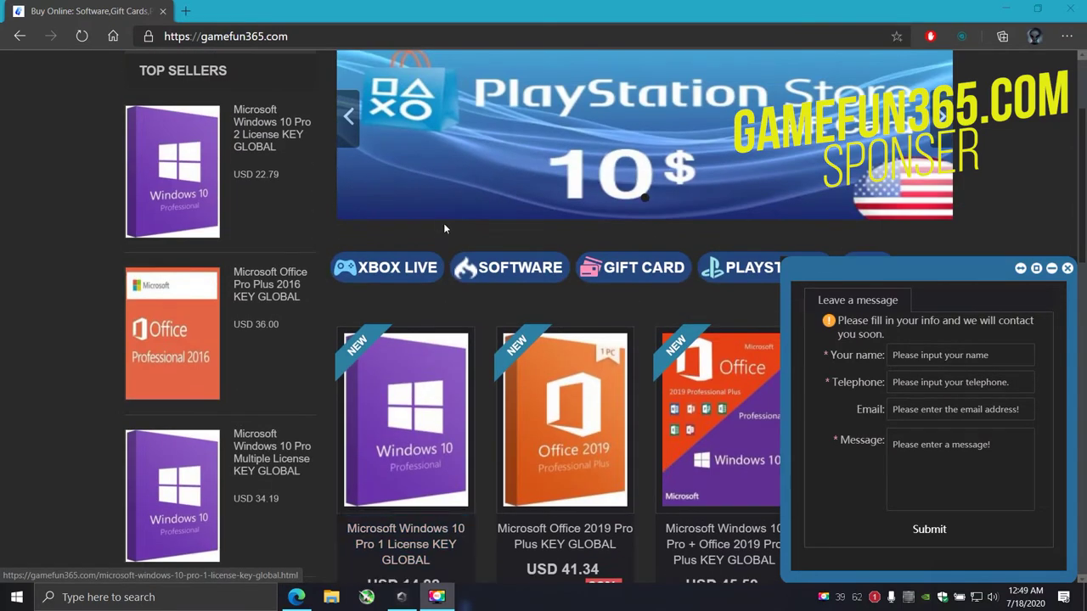
scroll(444, 229, "down", 1)
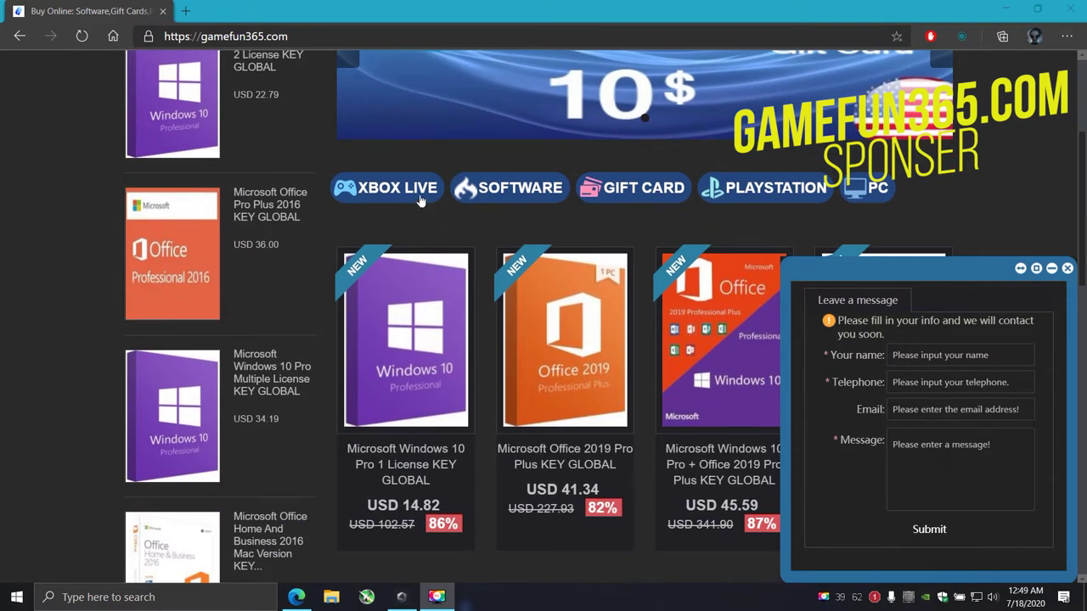
left_click(420, 195)
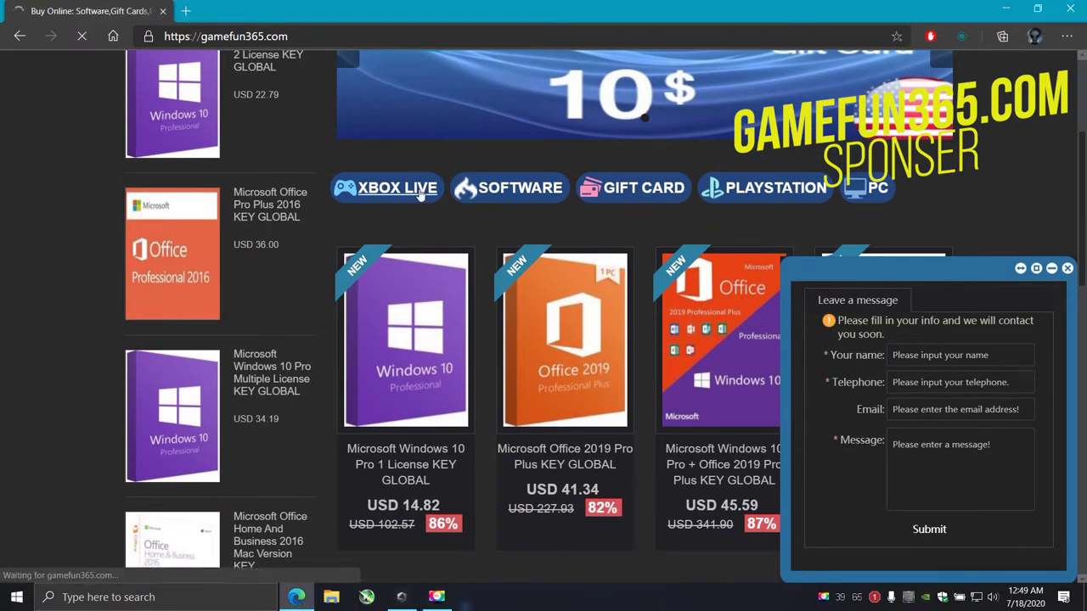
scroll(418, 197, "down", 3)
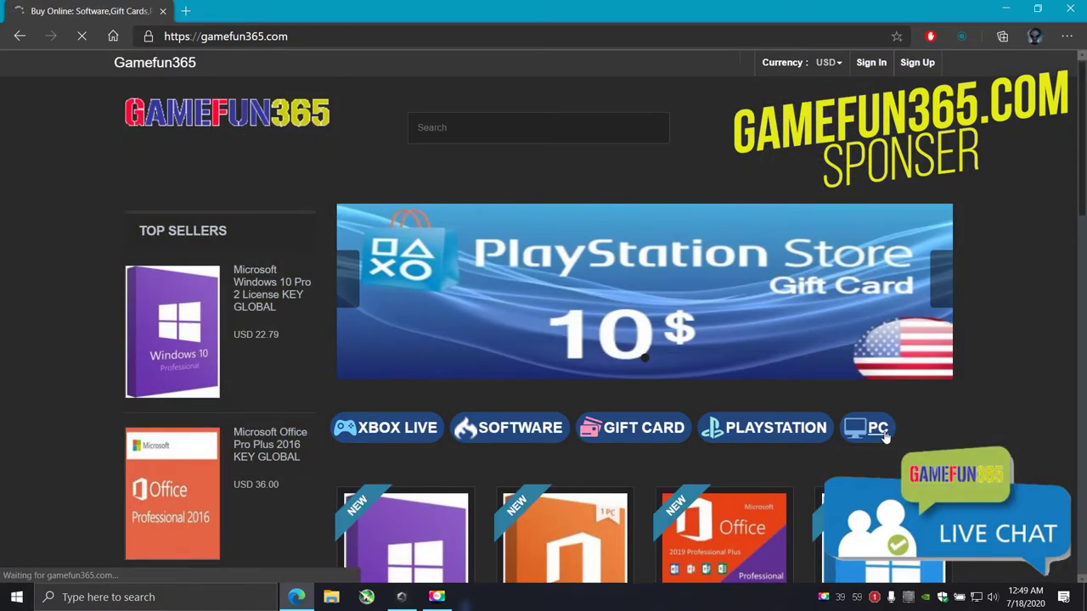
Step: Look through the PC game keys category and return to the store's home page
left_click(878, 428)
scroll(670, 378, "down", 5)
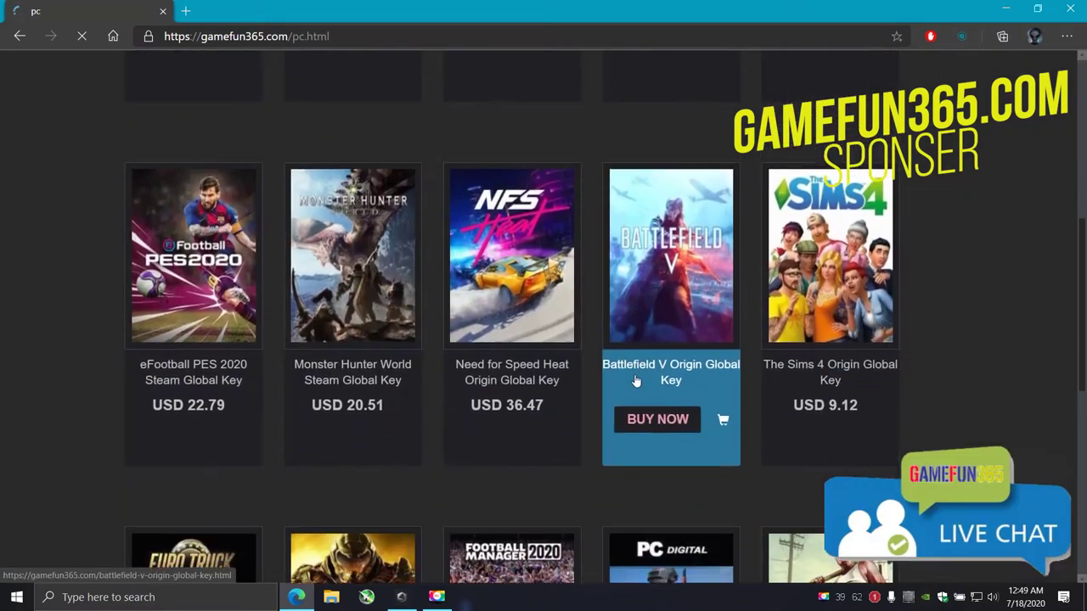
scroll(636, 379, "down", 5)
scroll(635, 378, "up", 9)
scroll(634, 374, "up", 2)
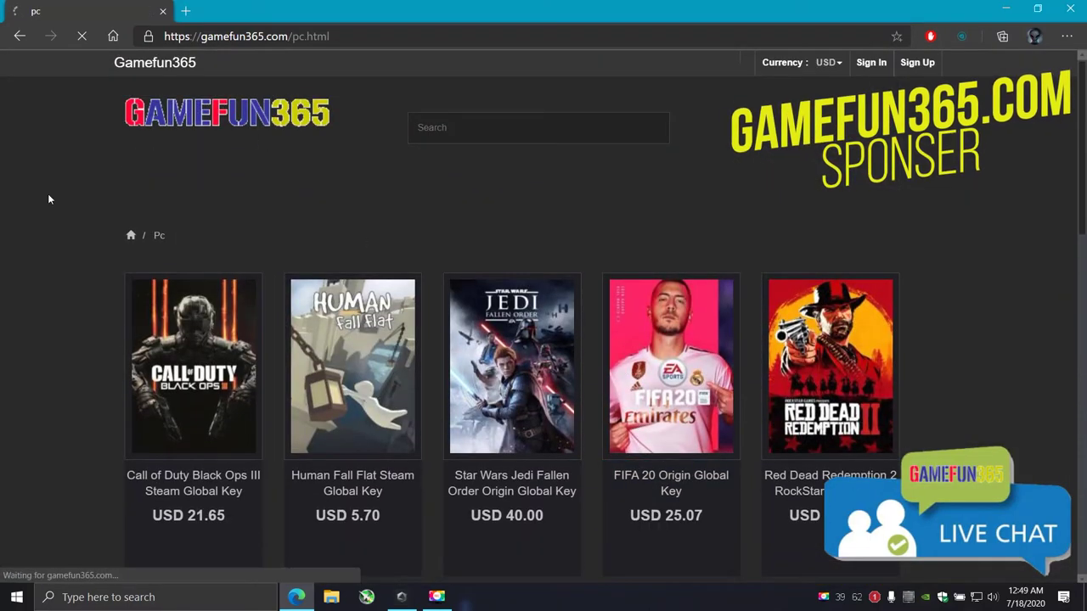
key("alt+Left")
scroll(56, 220, "down", 3)
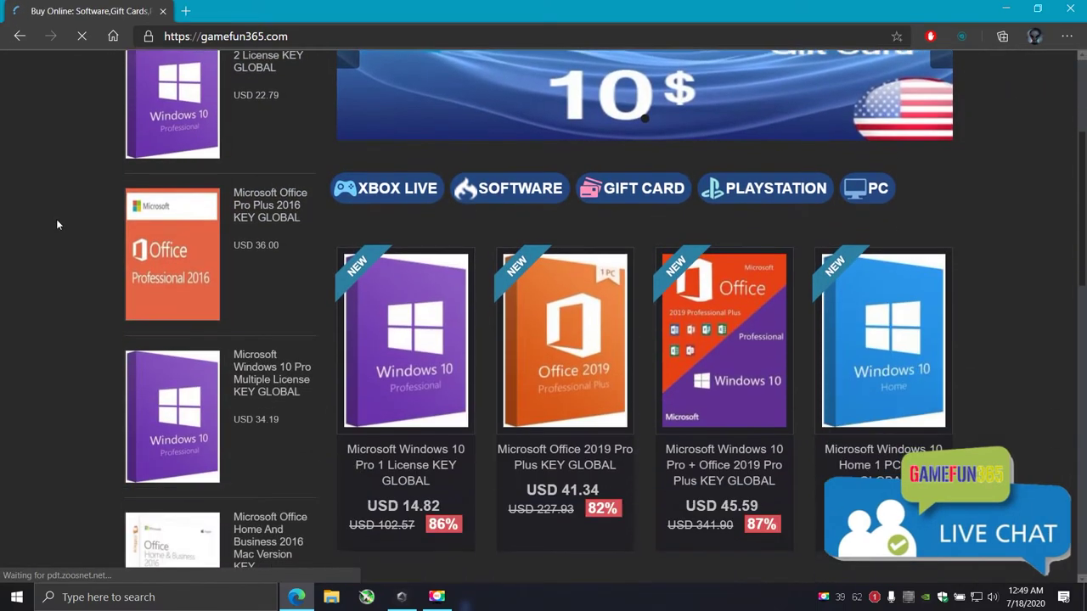
scroll(56, 219, "down", 1)
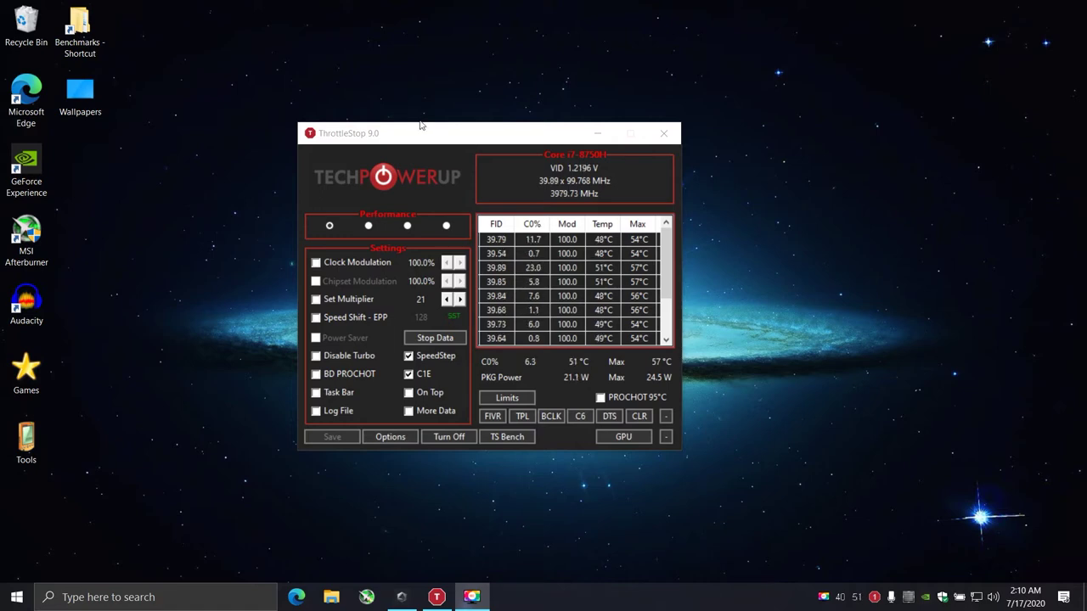
Step: Open TS Bench and run a 16-thread benchmark at size 1024M with the recorded maximum temperatures cleared
left_click_drag(422, 134, 412, 136)
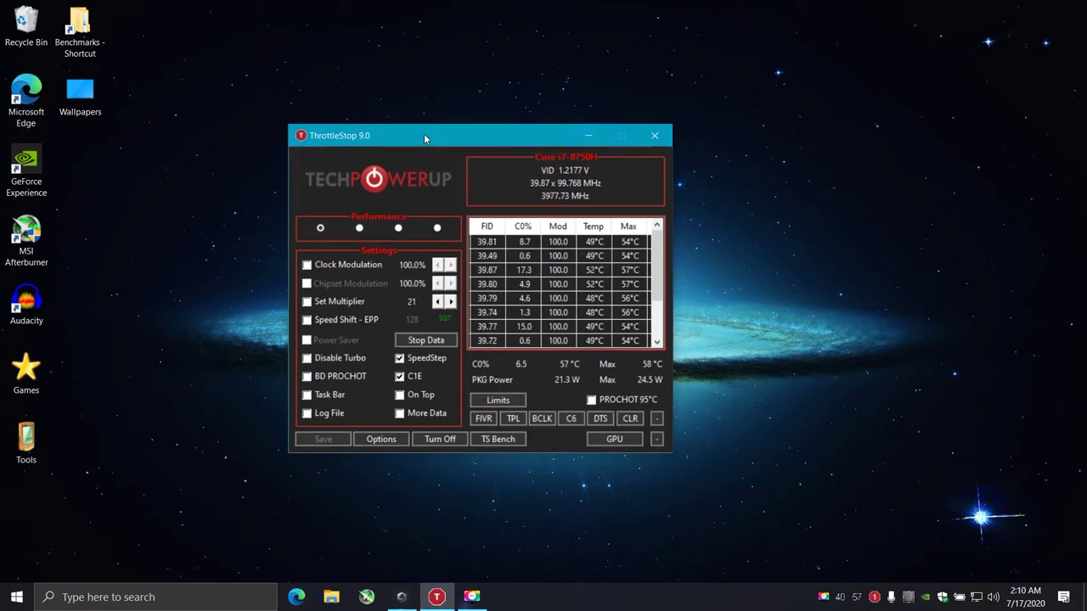
left_click_drag(423, 133, 396, 136)
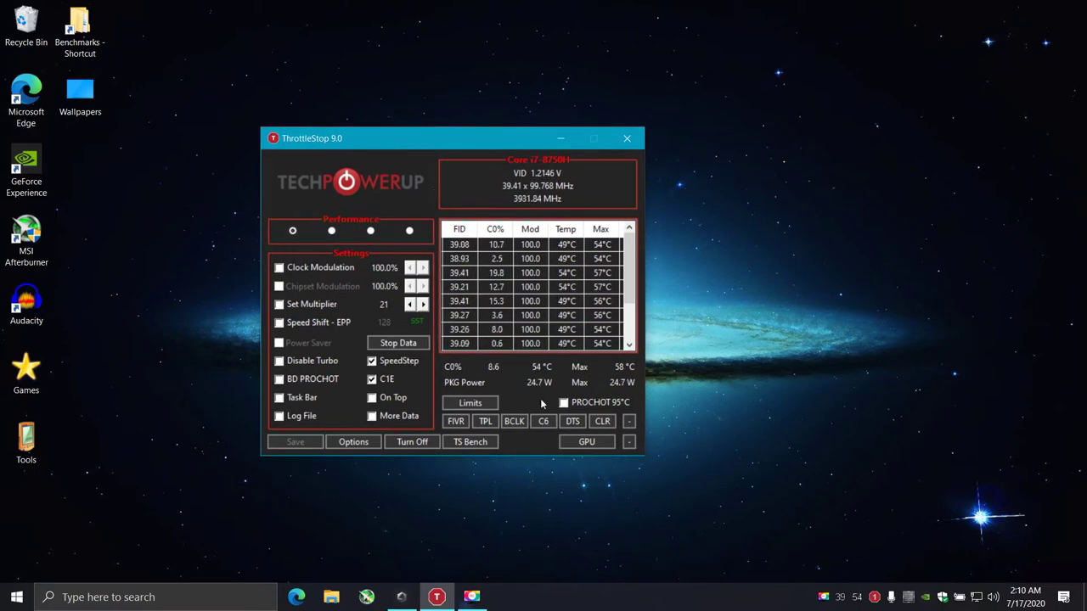
left_click(496, 445)
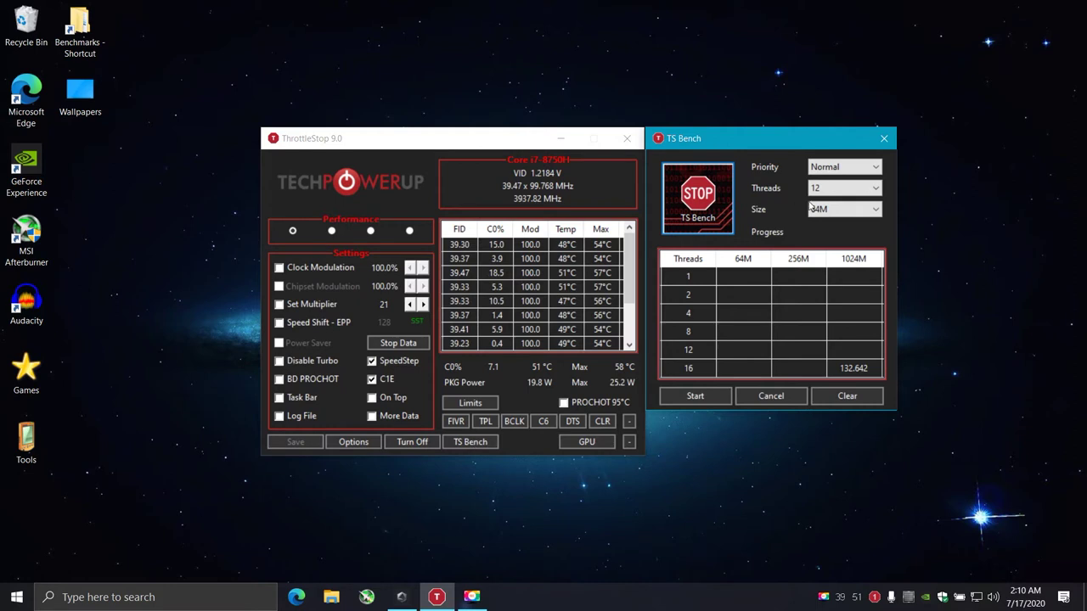
left_click(838, 210)
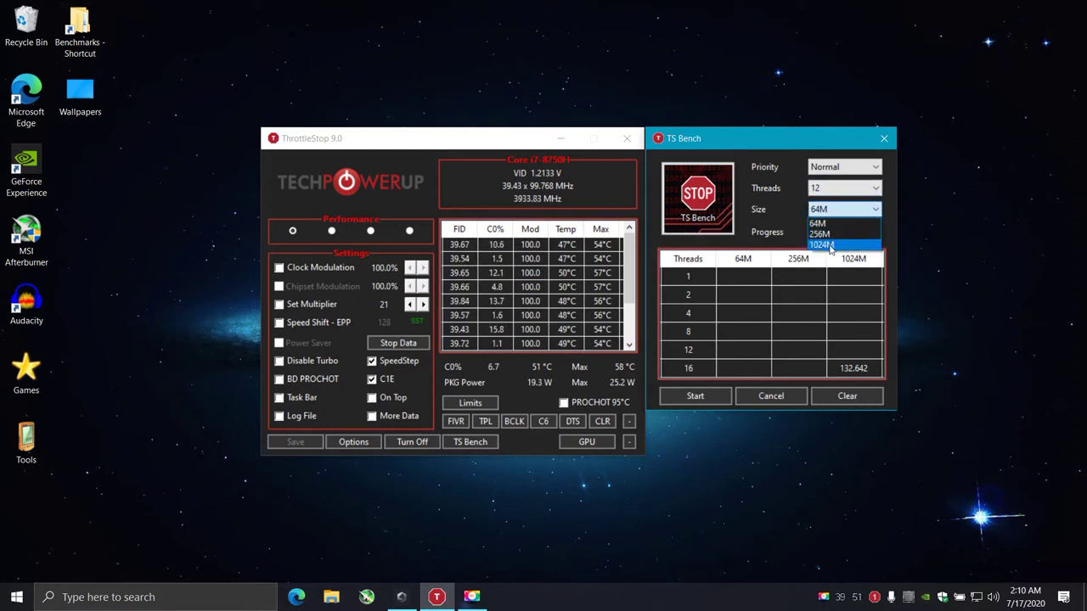
left_click(822, 244)
left_click(832, 190)
left_click(828, 255)
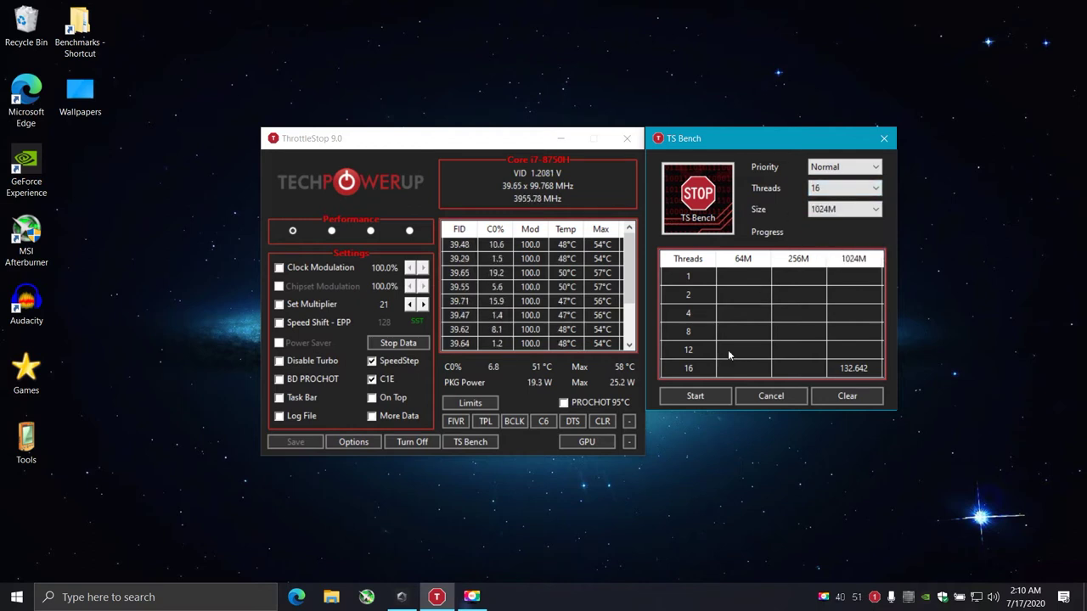
left_click(618, 373)
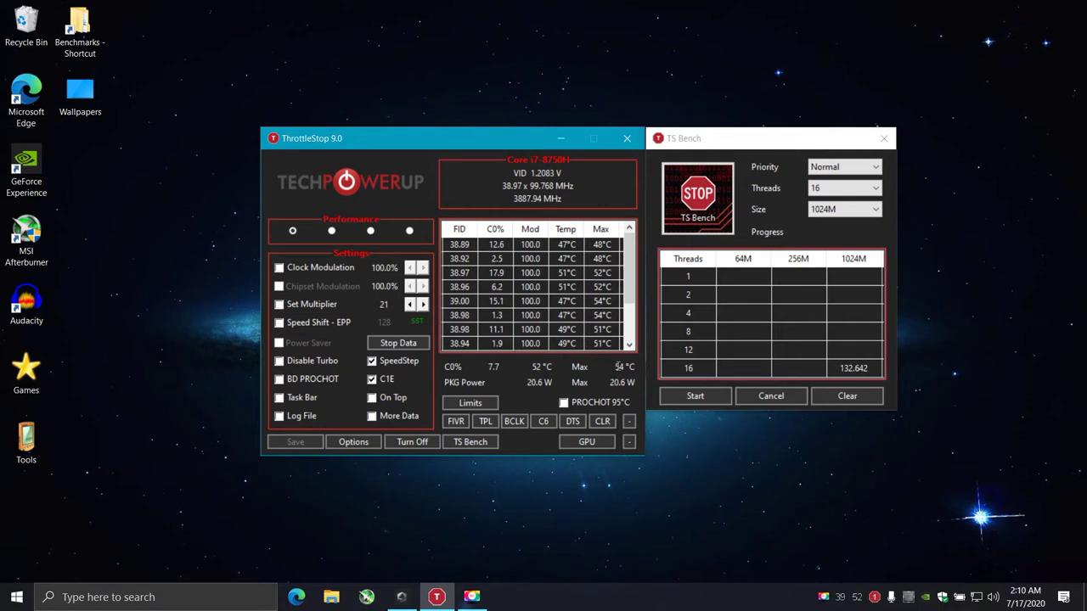
left_click(695, 397)
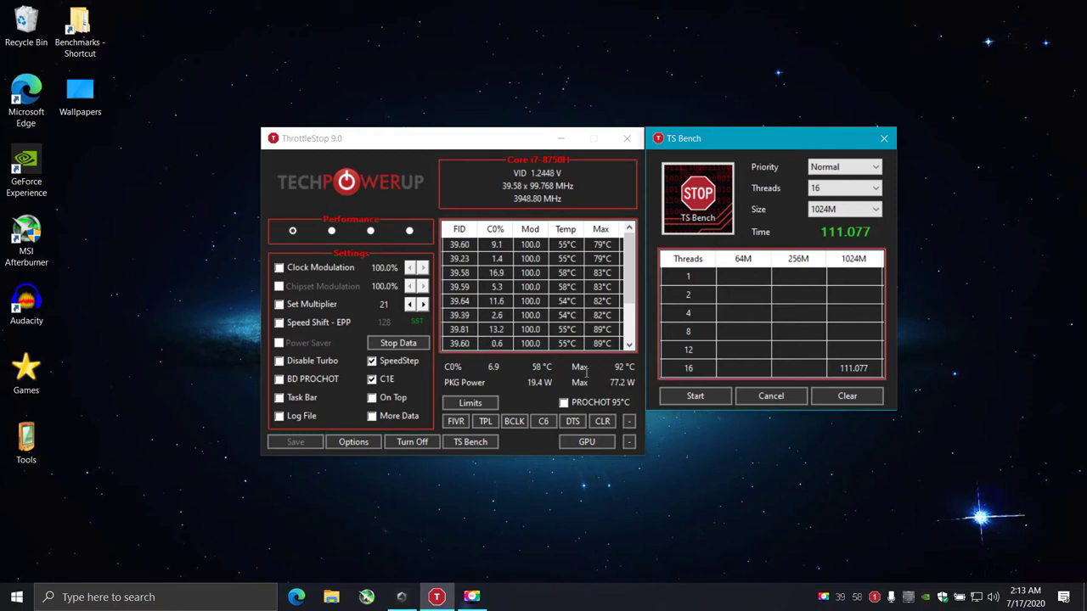
Step: In the FIVR settings, unlock the CPU Core's adjustable voltage and set its offset to -125.0 mV, moving TS Bench clear of the dialog
left_click(456, 421)
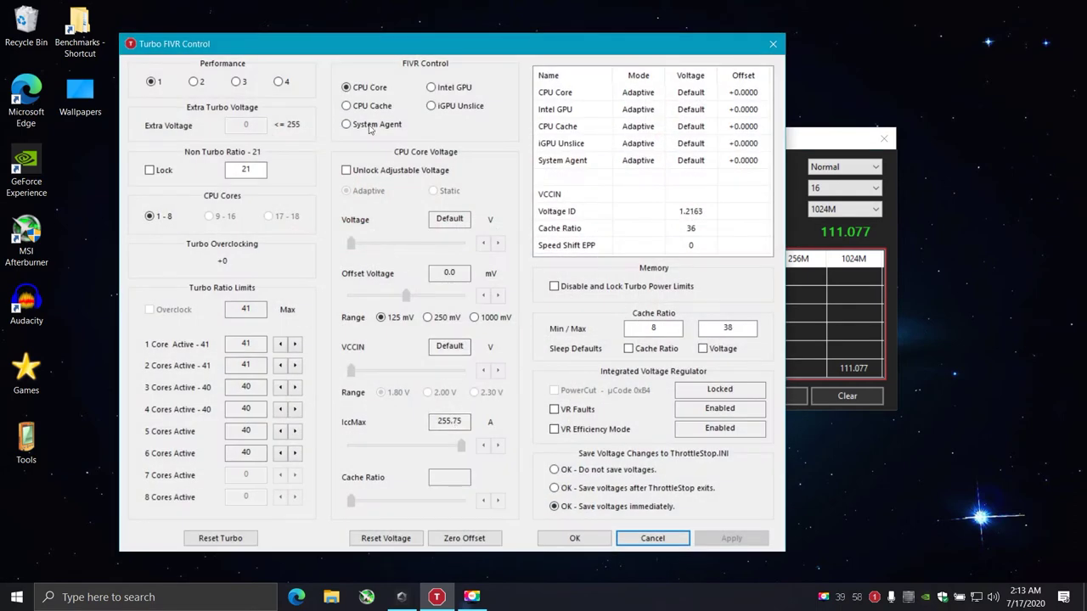
left_click(346, 88)
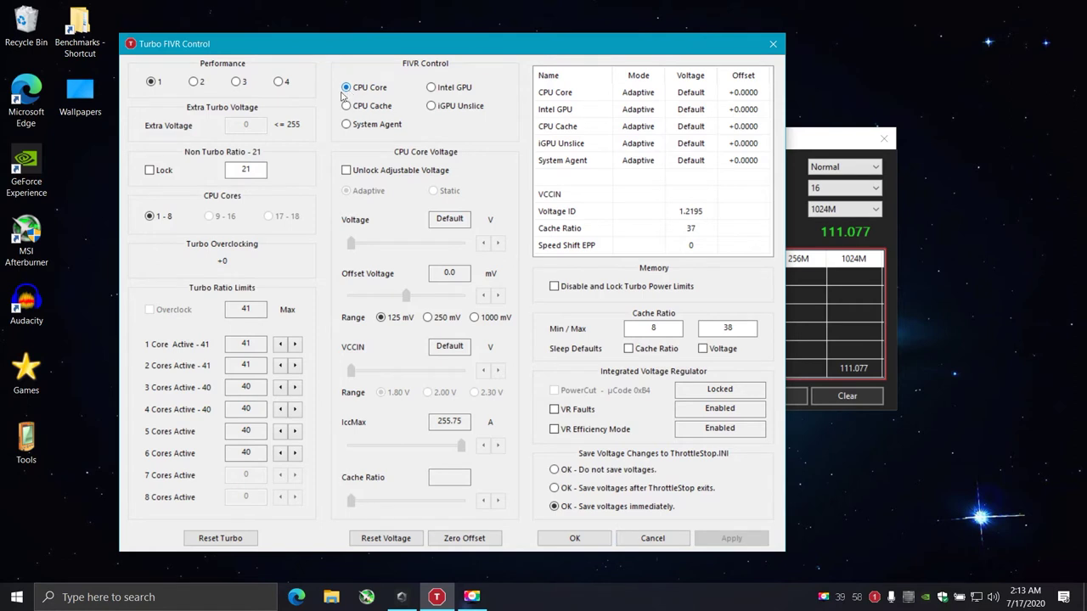
left_click(346, 105)
left_click(345, 88)
left_click(346, 170)
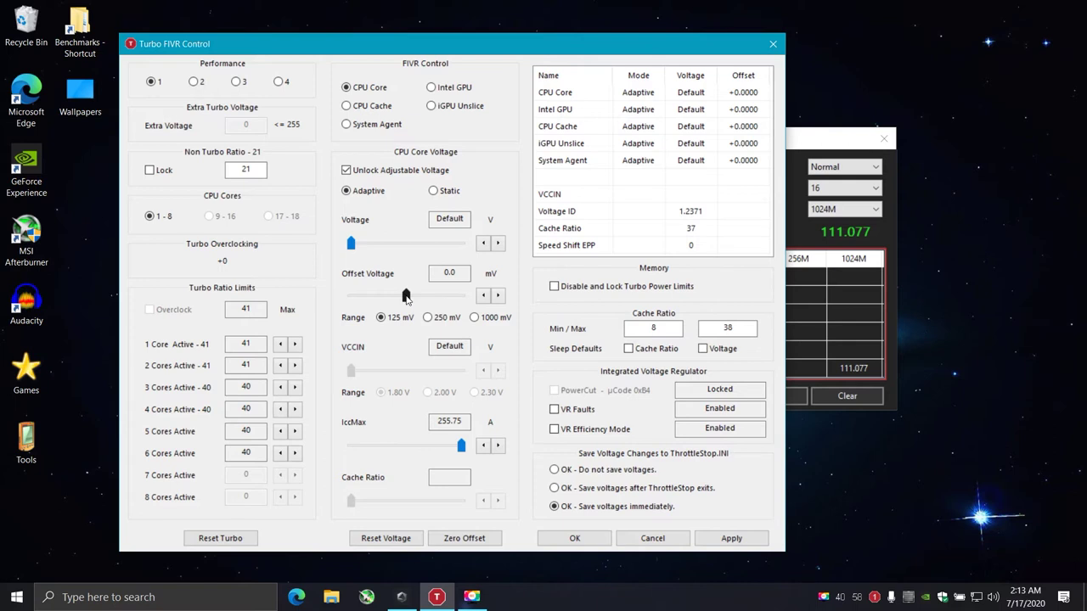
left_click_drag(406, 295, 344, 297)
left_click_drag(841, 137, 985, 137)
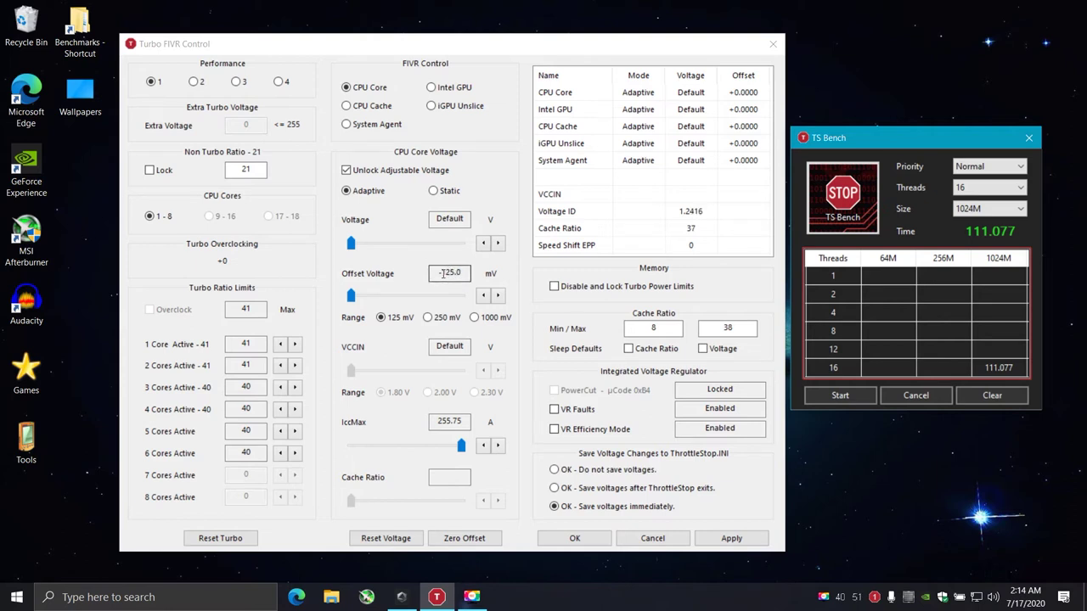
Step: Unlock the adjustable voltage for CPU Cache and set its offset voltage to -55.7 mV
left_click(347, 106)
left_click(347, 171)
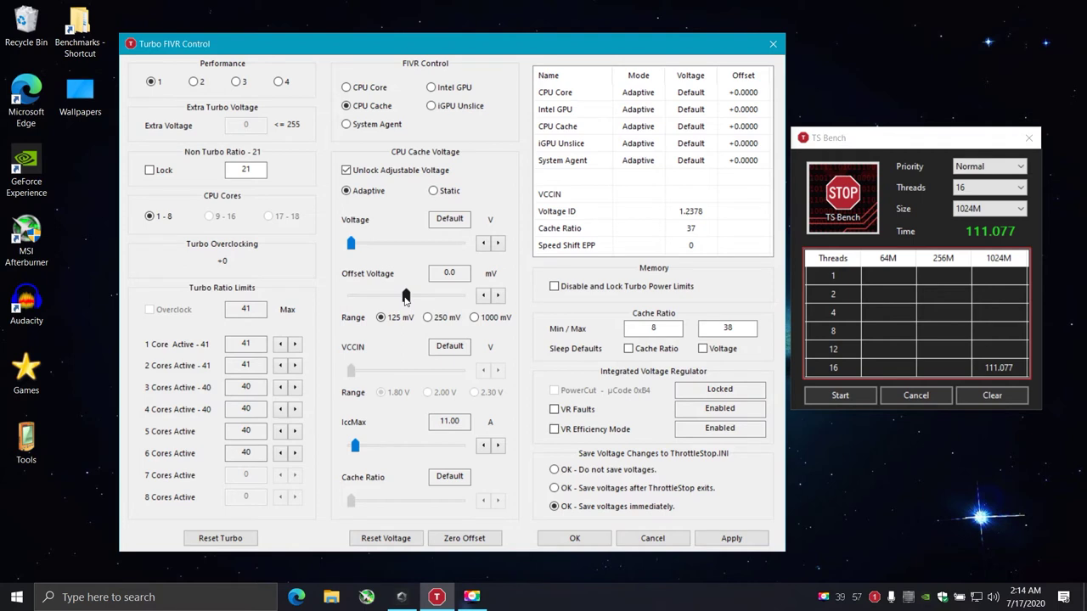
left_click_drag(405, 297, 380, 302)
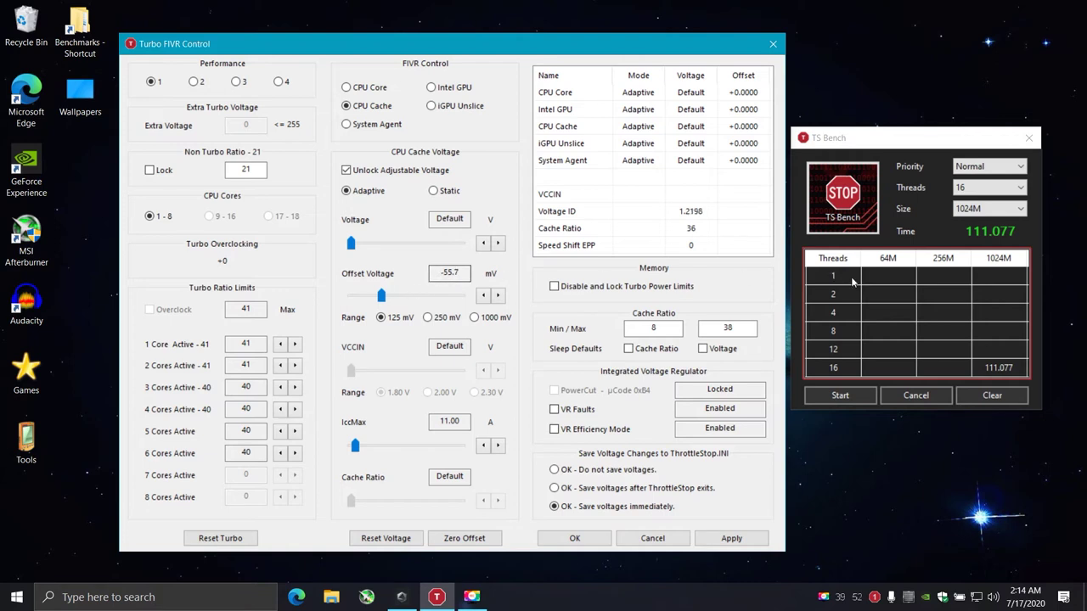
left_click(878, 302)
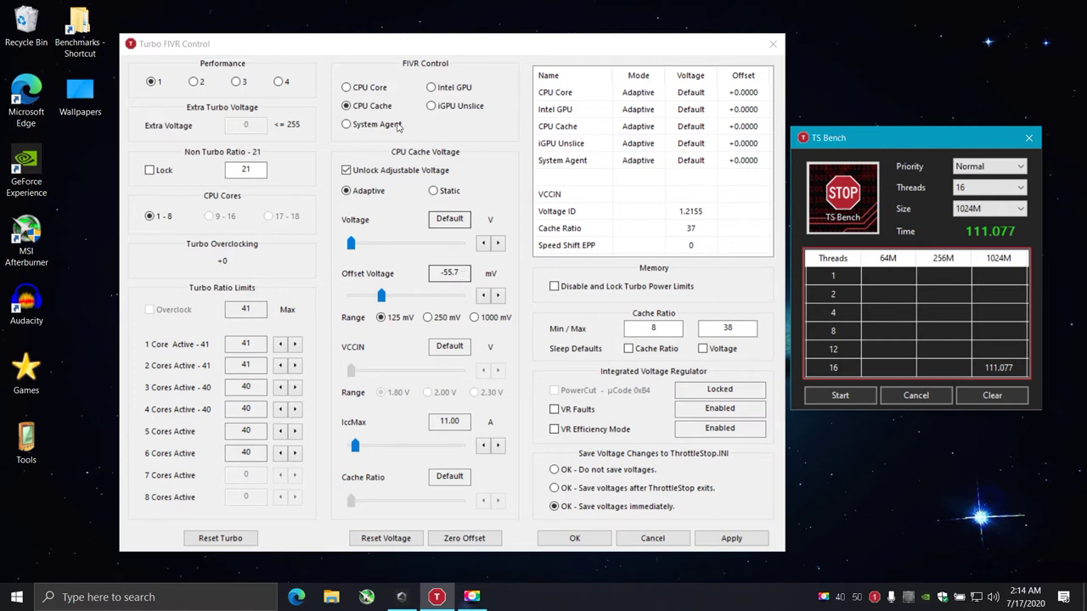
Step: Apply the CPU Core and CPU Cache voltage offsets with voltages saved immediately, and accept the Turbo FIVR Control settings
left_click(348, 88)
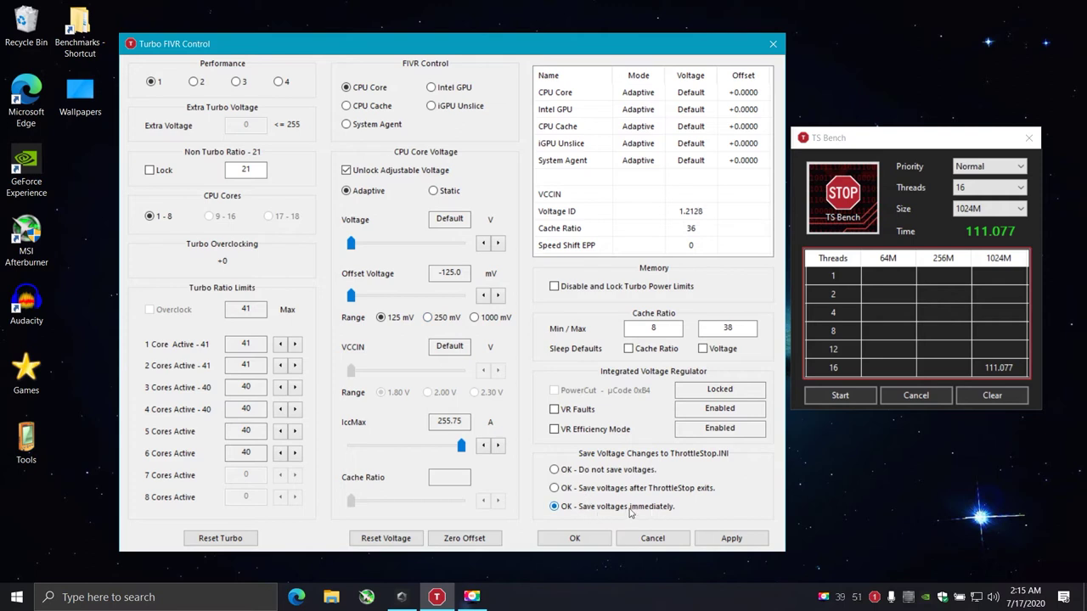
left_click(730, 539)
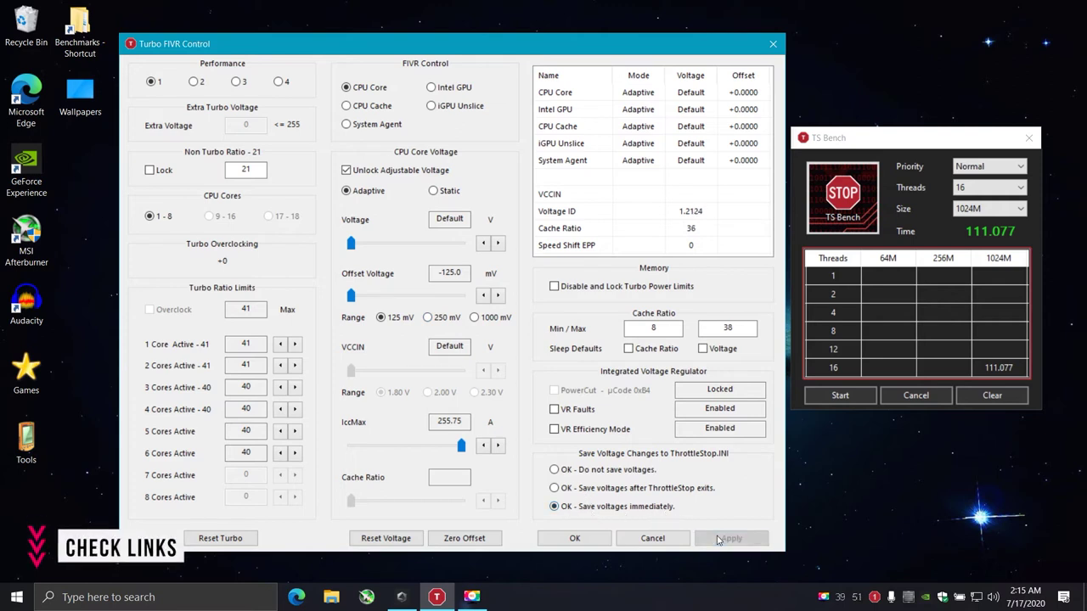
left_click(599, 540)
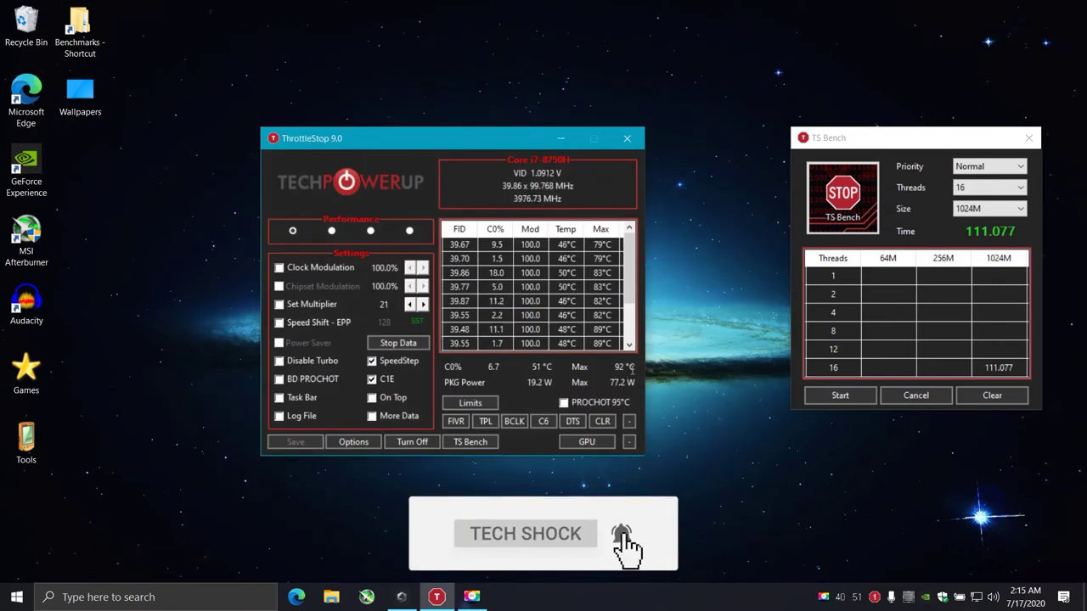
Step: Place TS Bench beside the ThrottleStop window and rerun the 16-thread, 1024M benchmark with the undervolt active
left_click_drag(871, 145, 735, 146)
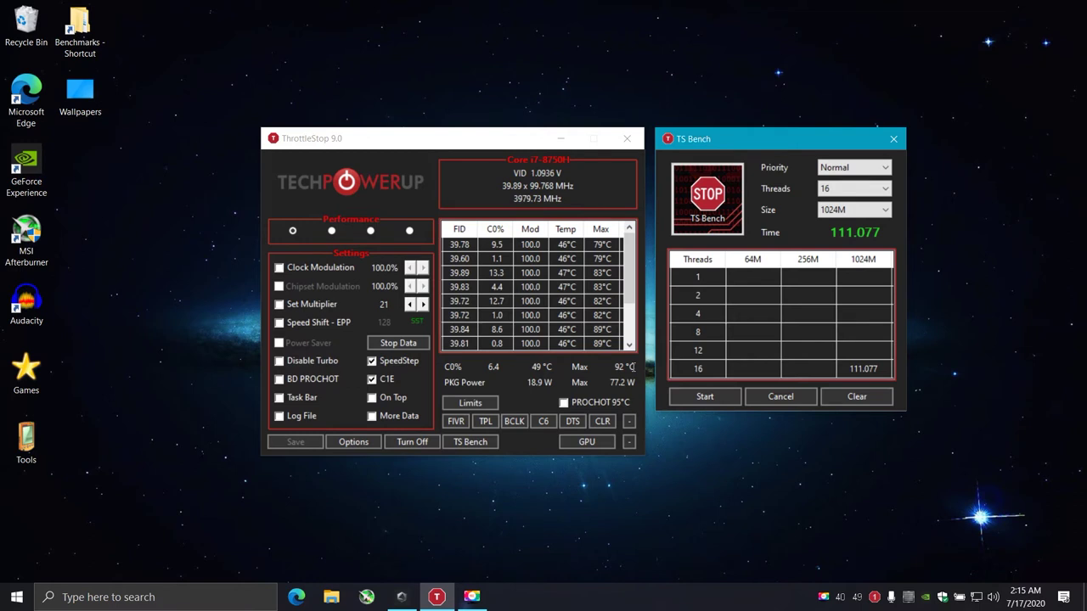
left_click(698, 401)
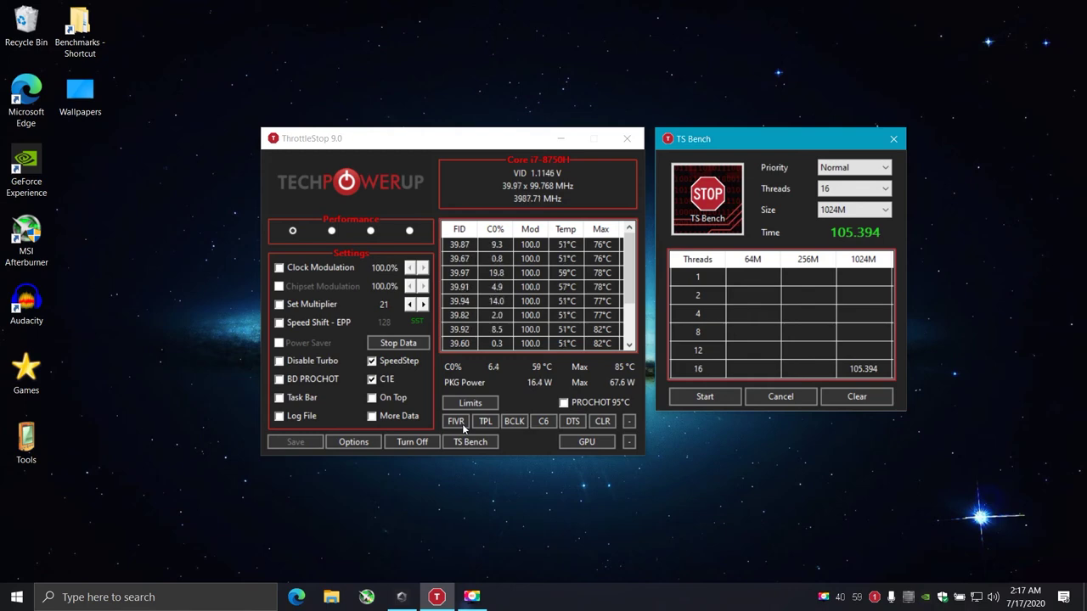
Step: Reopen the FIVR settings and compare the offset voltages of CPU Core and CPU Cache
left_click(462, 423)
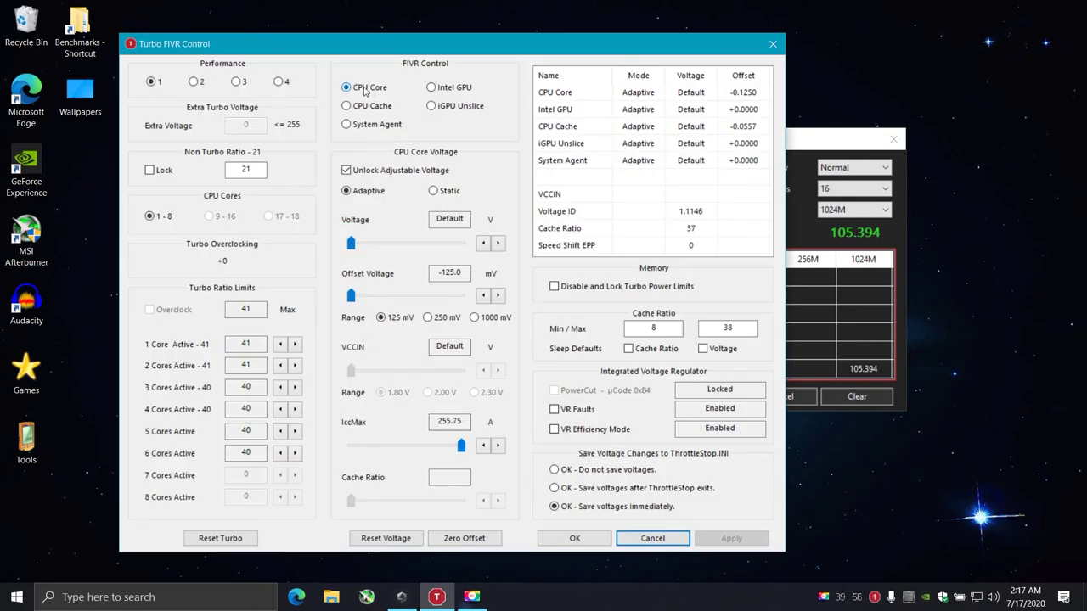
left_click(368, 105)
left_click(348, 88)
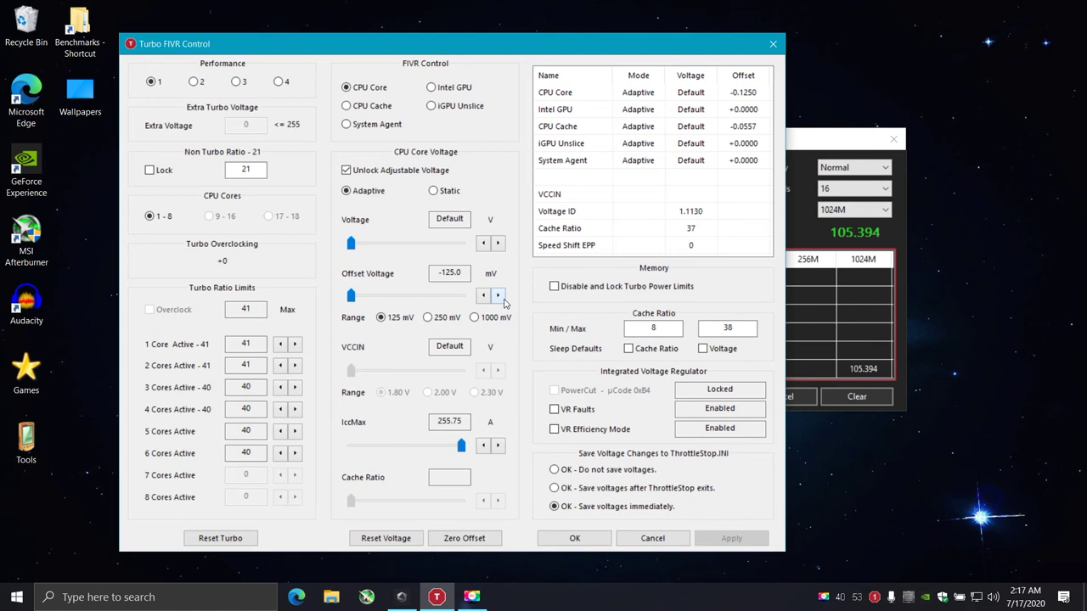
left_click(346, 106)
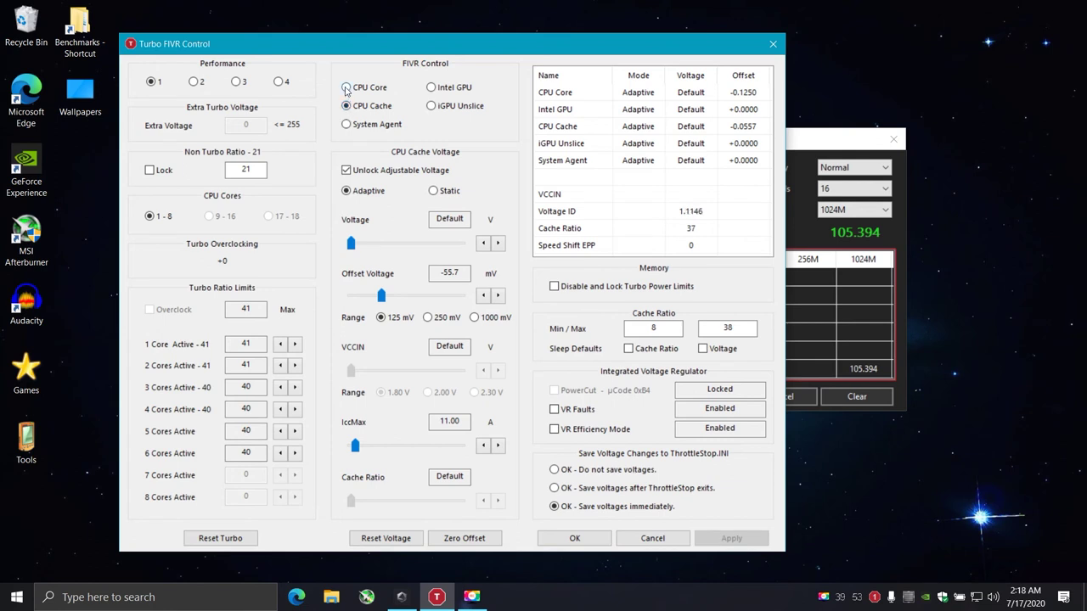
left_click(345, 88)
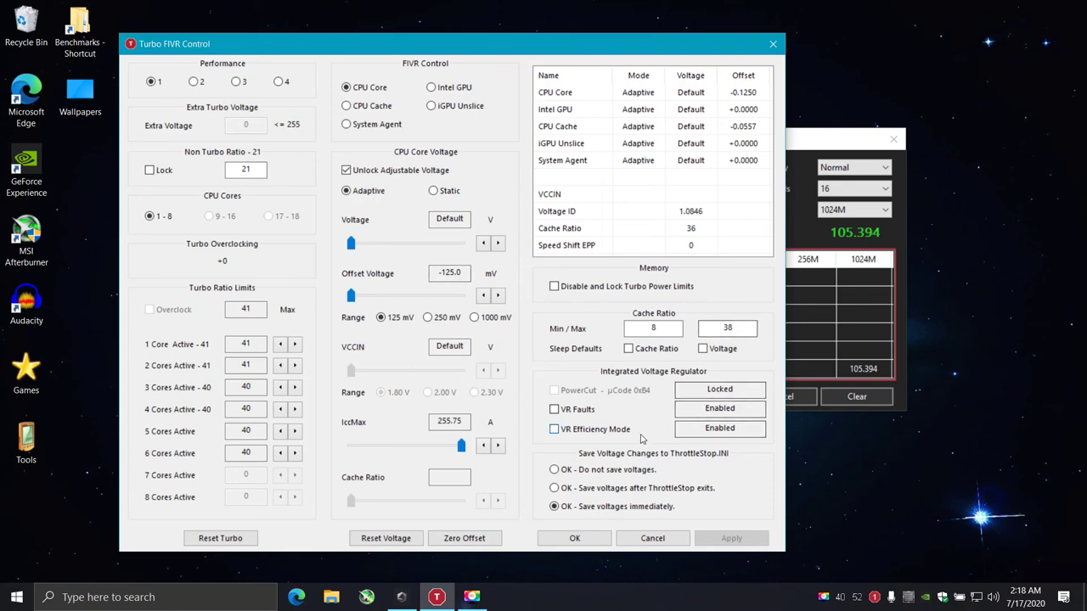
Step: Accept and reopen the Turbo FIVR Control settings, examine the CPU Core and CPU Cache voltage offsets alternately, and accept the settings again
left_click(569, 539)
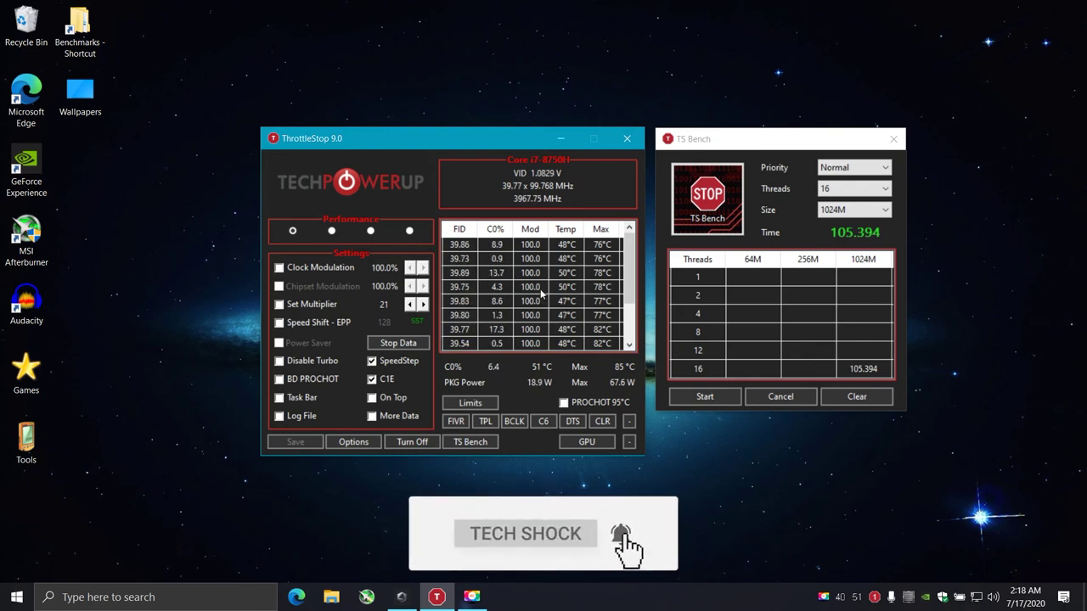
left_click(456, 422)
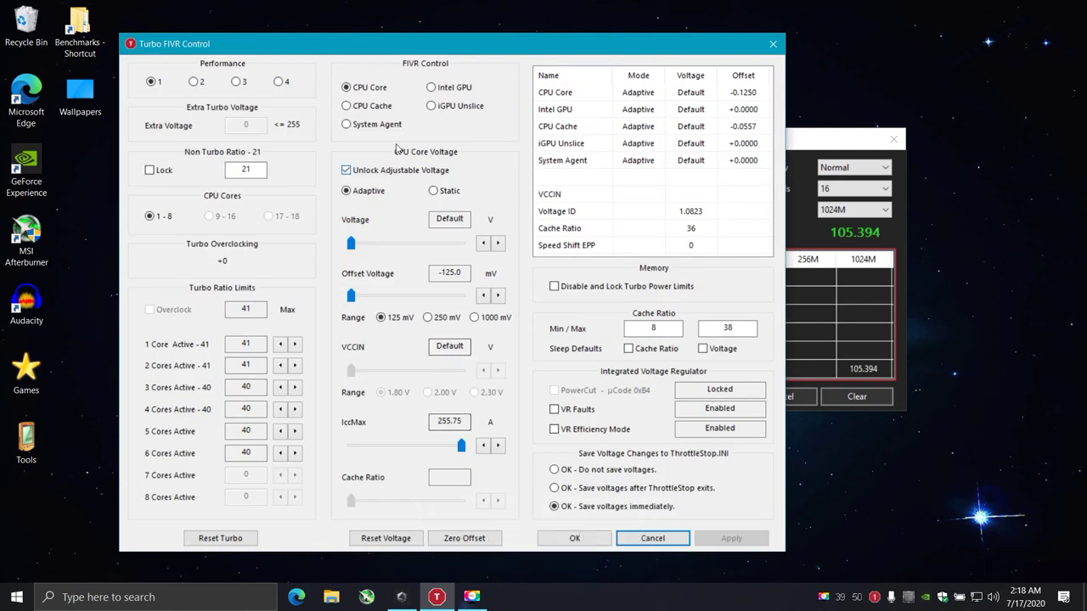
left_click(361, 92)
left_click(364, 106)
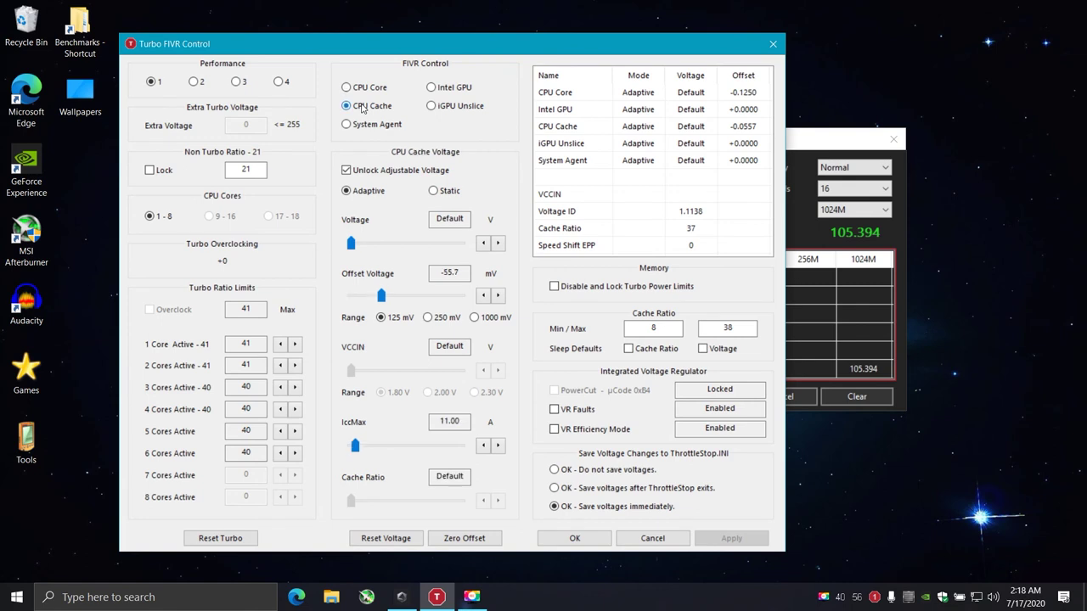
left_click(363, 92)
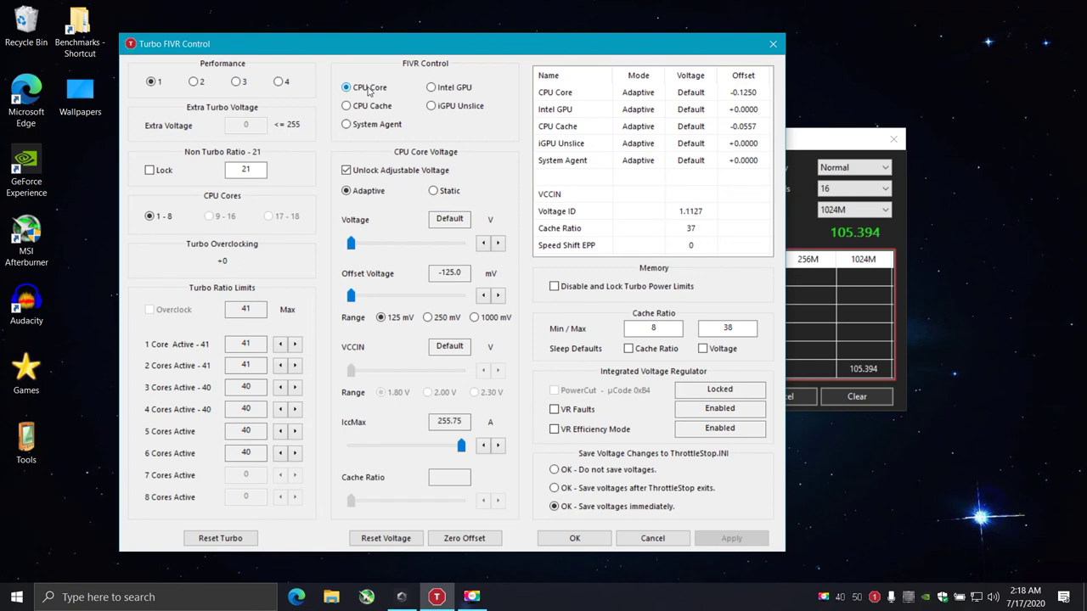
left_click(371, 107)
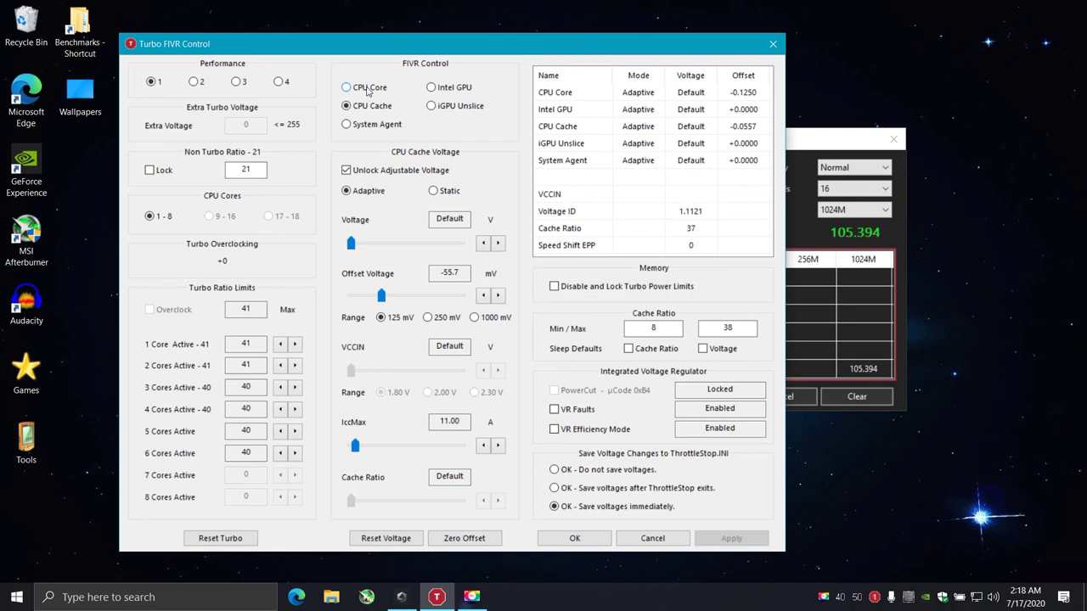
left_click(368, 88)
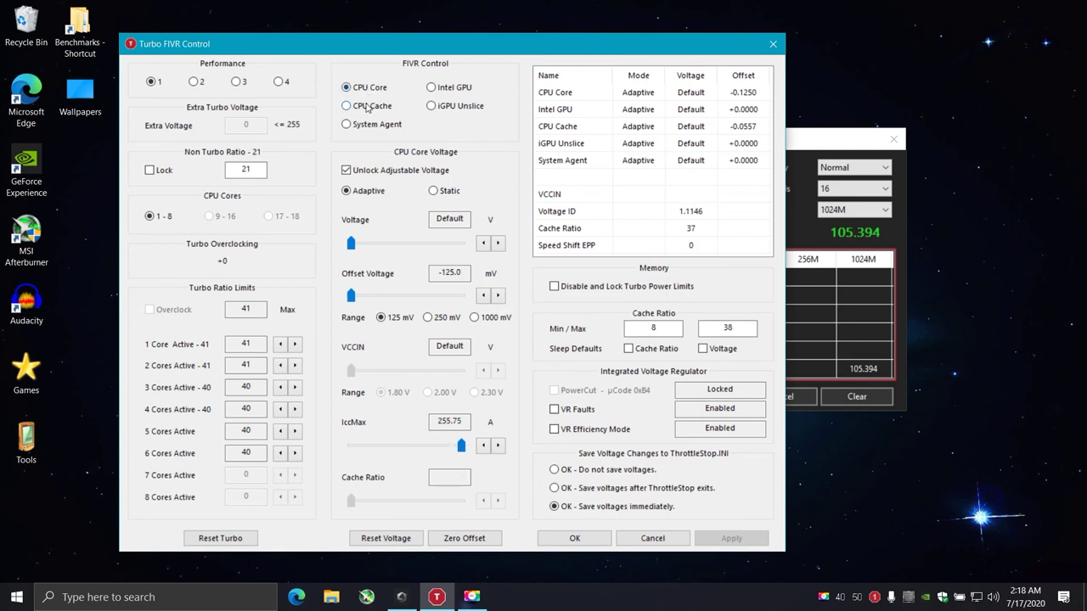
left_click(370, 107)
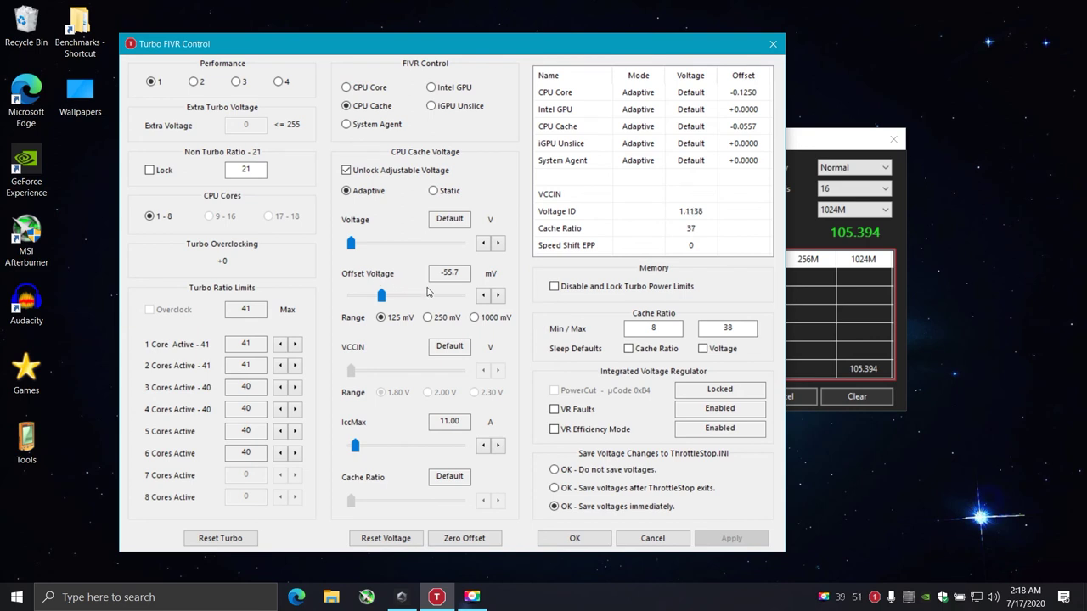
left_click(366, 93)
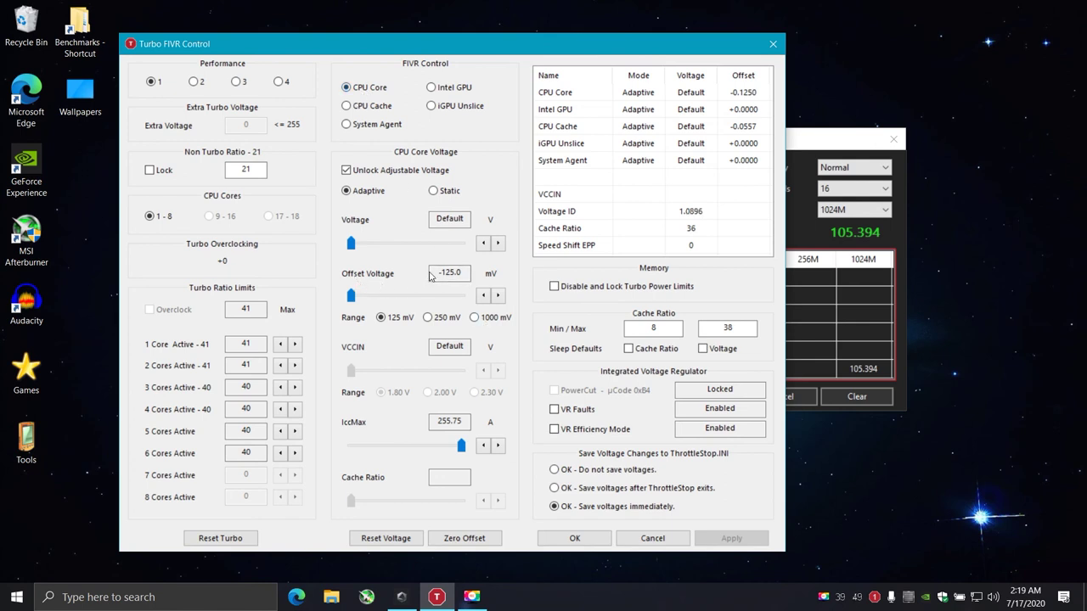
left_click(374, 107)
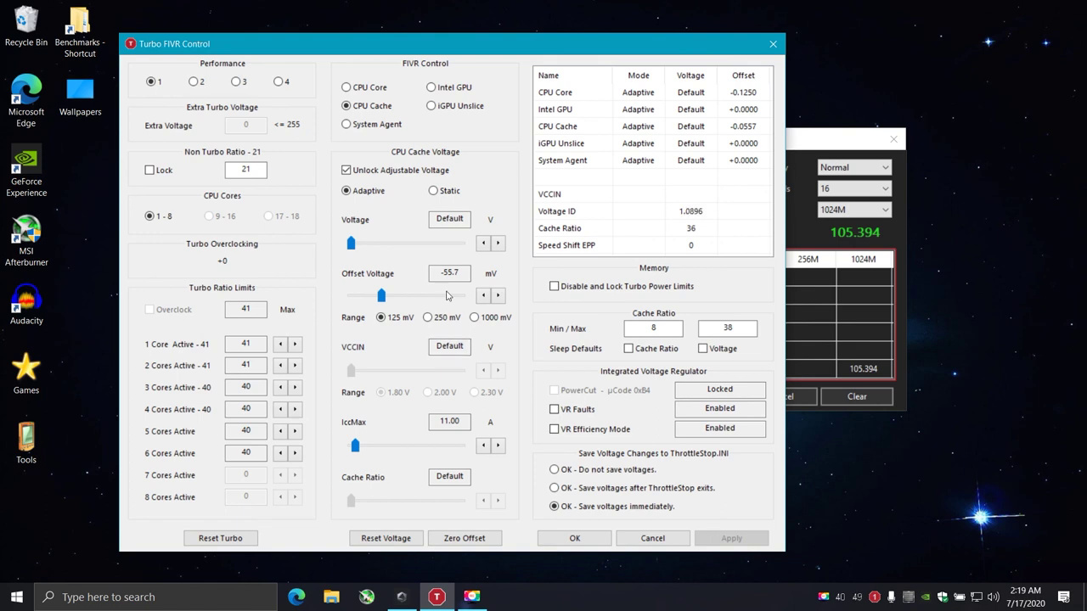
left_click(346, 87)
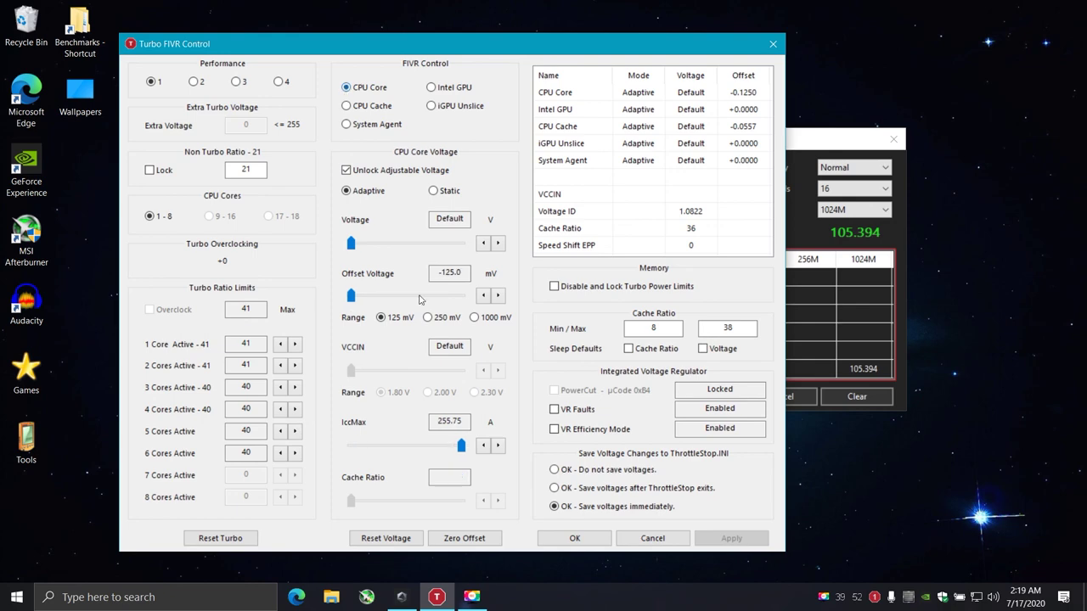
left_click(573, 539)
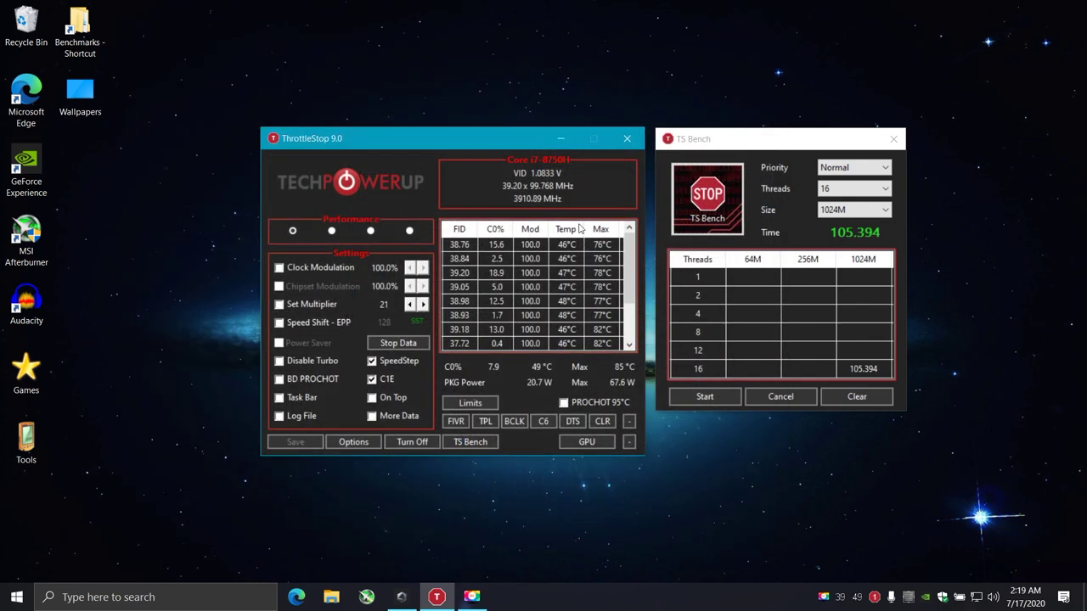
Step: Move the ThrottleStop window slightly farther away from the TS Bench window, keeping both fully visible side by side
mouse_move(507, 156)
left_mouse_down()
mouse_move(522, 159)
mouse_move(490, 162)
left_mouse_up()
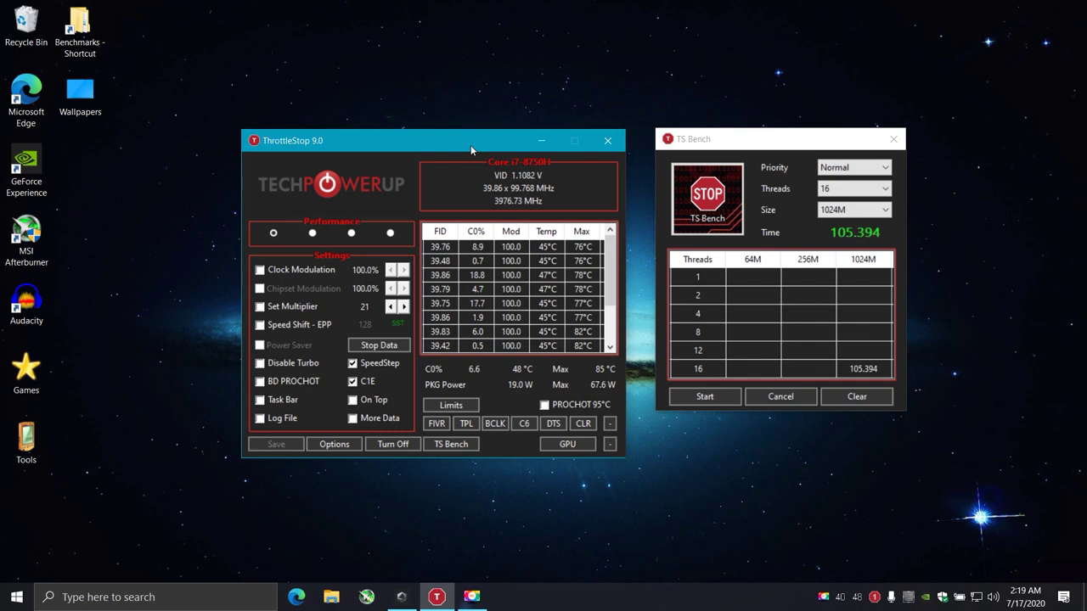
left_click_drag(467, 146, 456, 146)
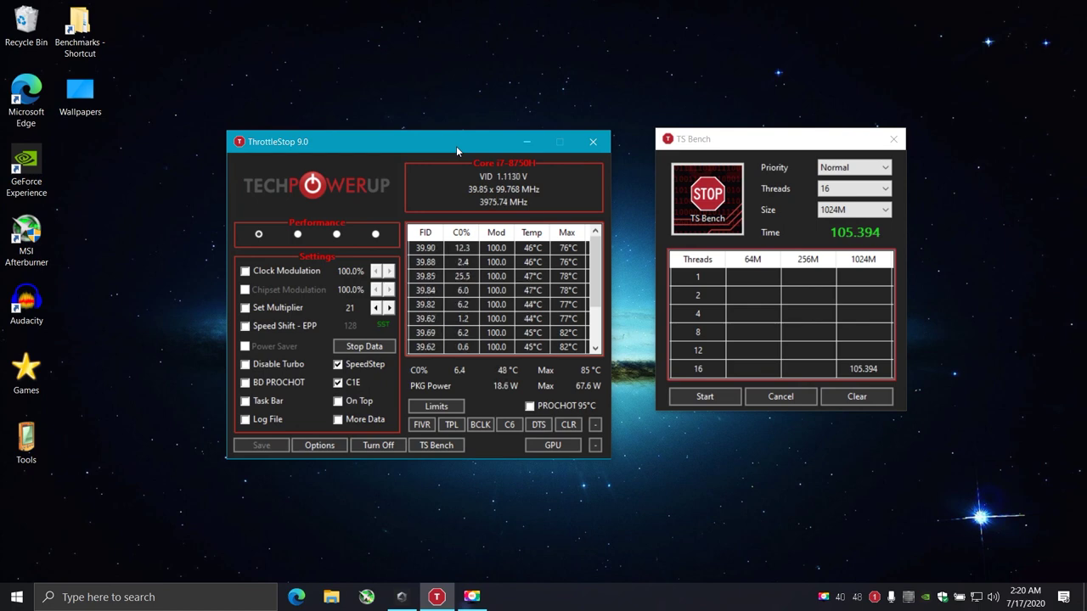
left_click_drag(449, 144, 444, 142)
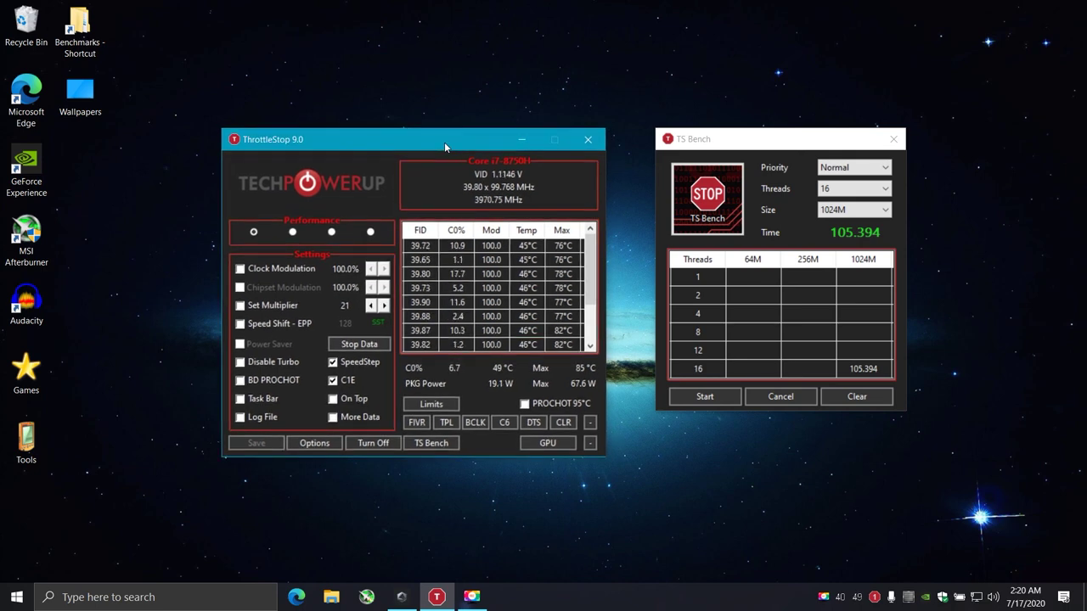